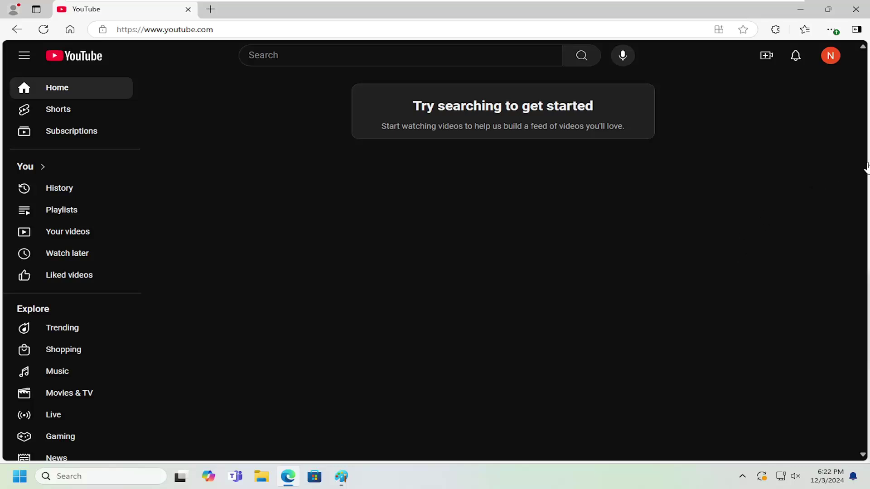
- Reach YouTube Settings from the profile avatar's account menu
{"action": "left_click", "coordinate": [831, 58]}
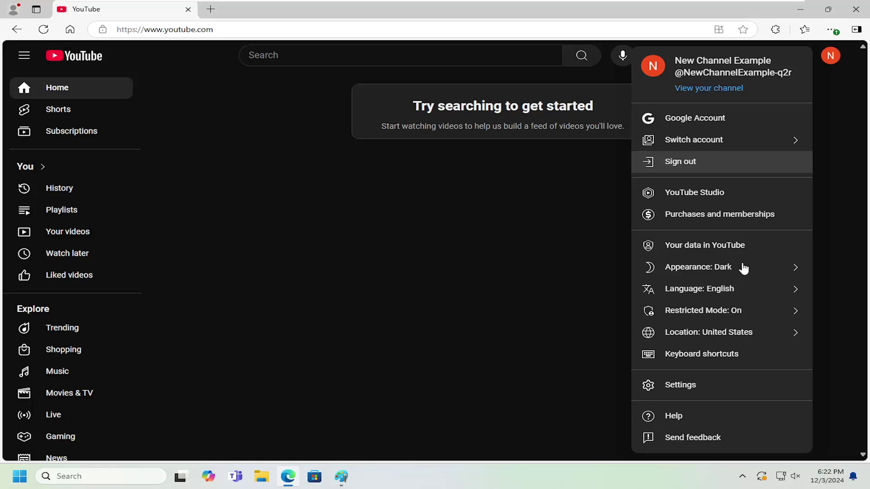
{"action": "left_click", "coordinate": [668, 387]}
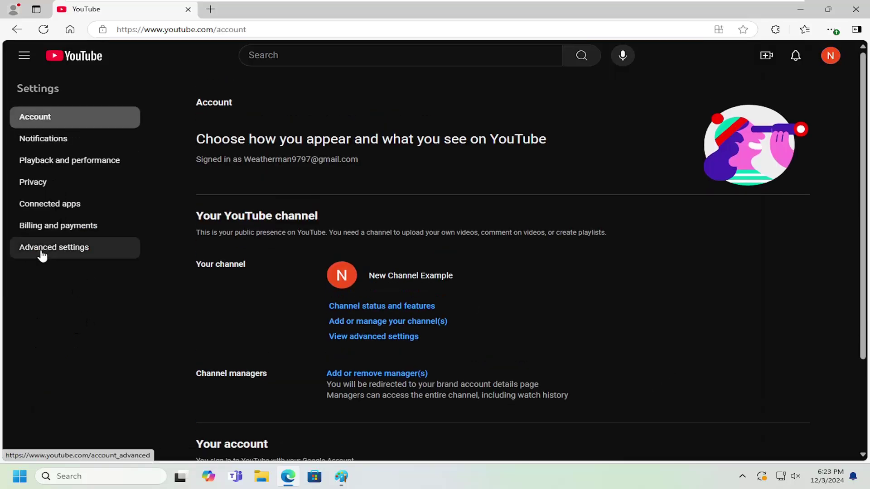
- Show Advanced settings, peek at the Switch account list without switching, and review Default channel
{"action": "left_click", "coordinate": [62, 252]}
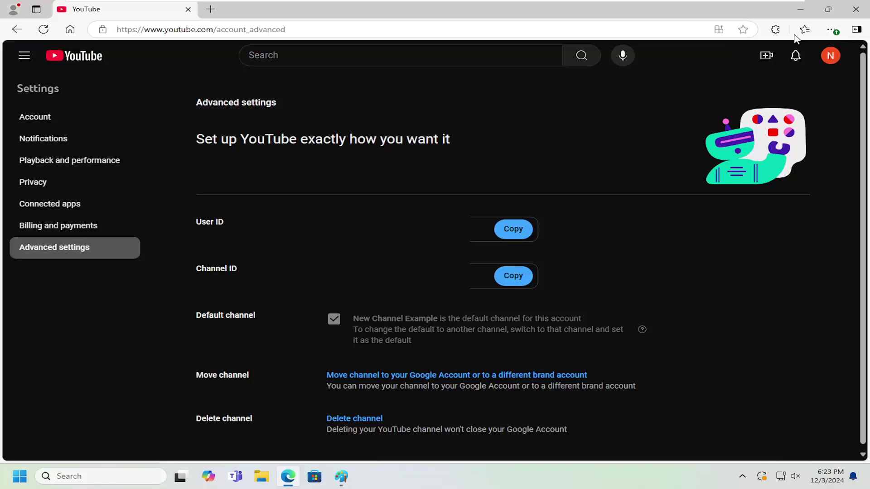
{"action": "left_click", "coordinate": [830, 57]}
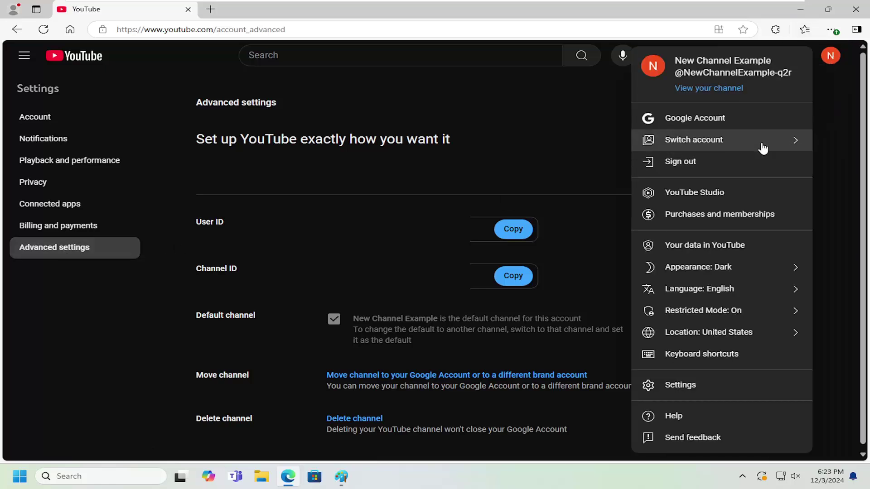
{"action": "left_click", "coordinate": [761, 145]}
{"action": "left_click", "coordinate": [625, 127]}
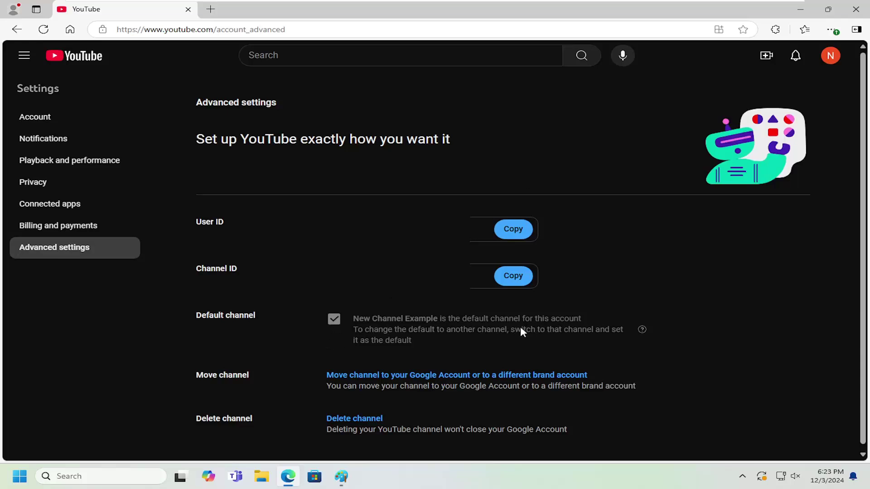
{"action": "scroll", "coordinate": [410, 316], "scroll_direction": "down", "scroll_amount": 1}
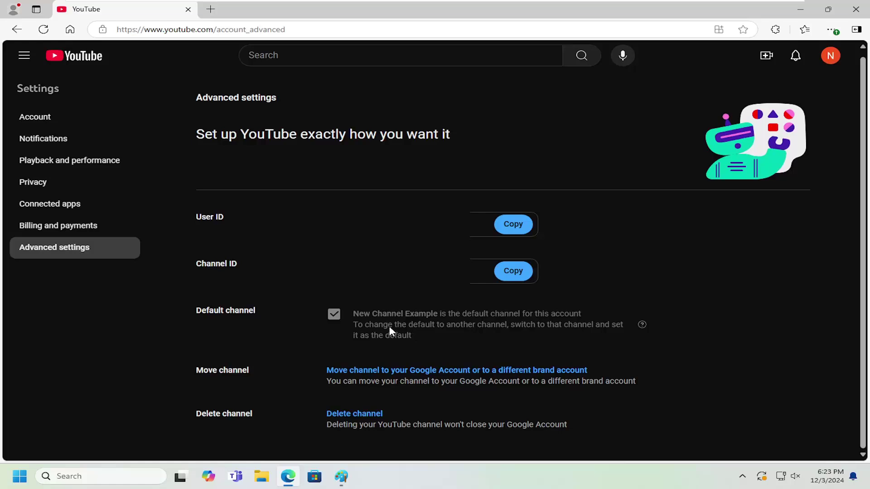